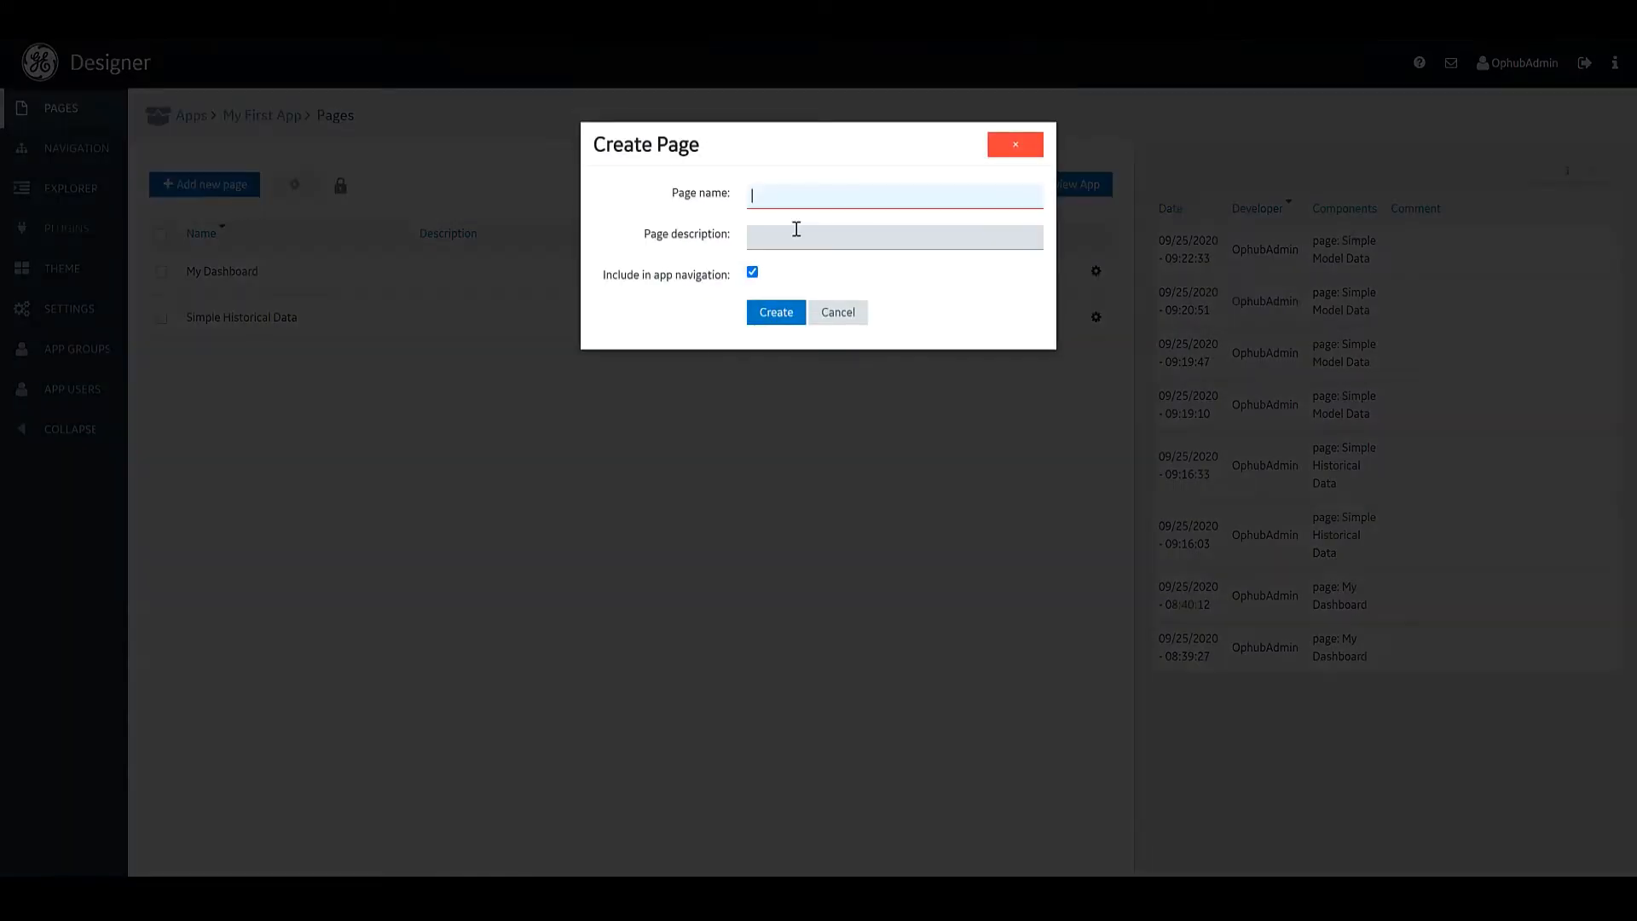
text(Simple Model D)
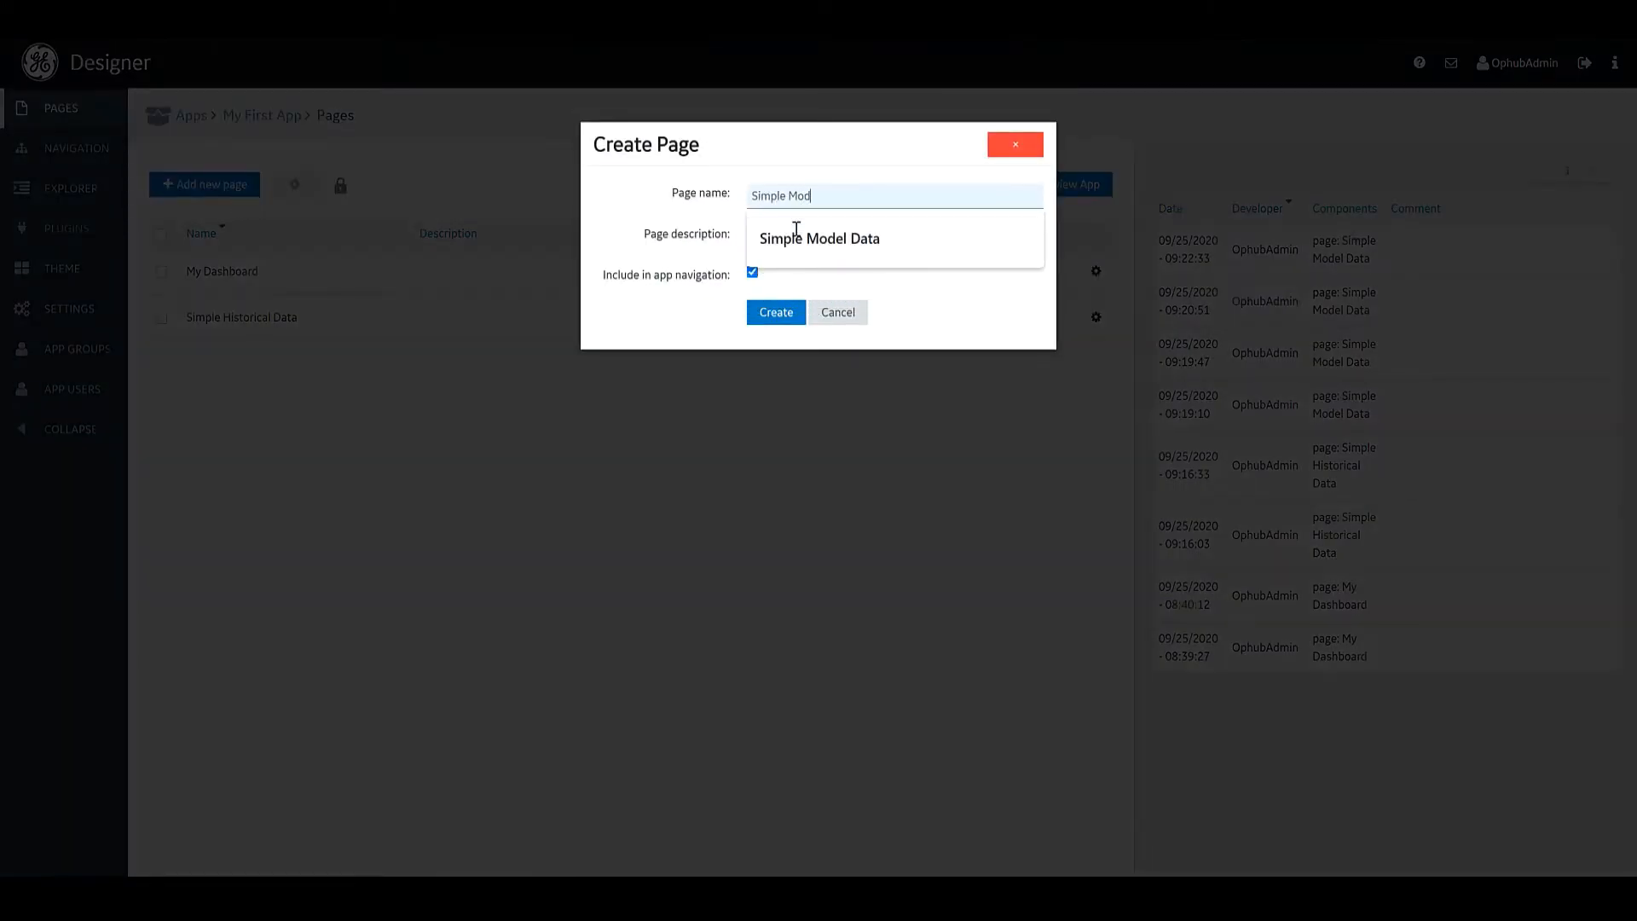
text(ata)
Confirm the Create Page dialog so the 'Simple Model Data' page is created.
key(Return)
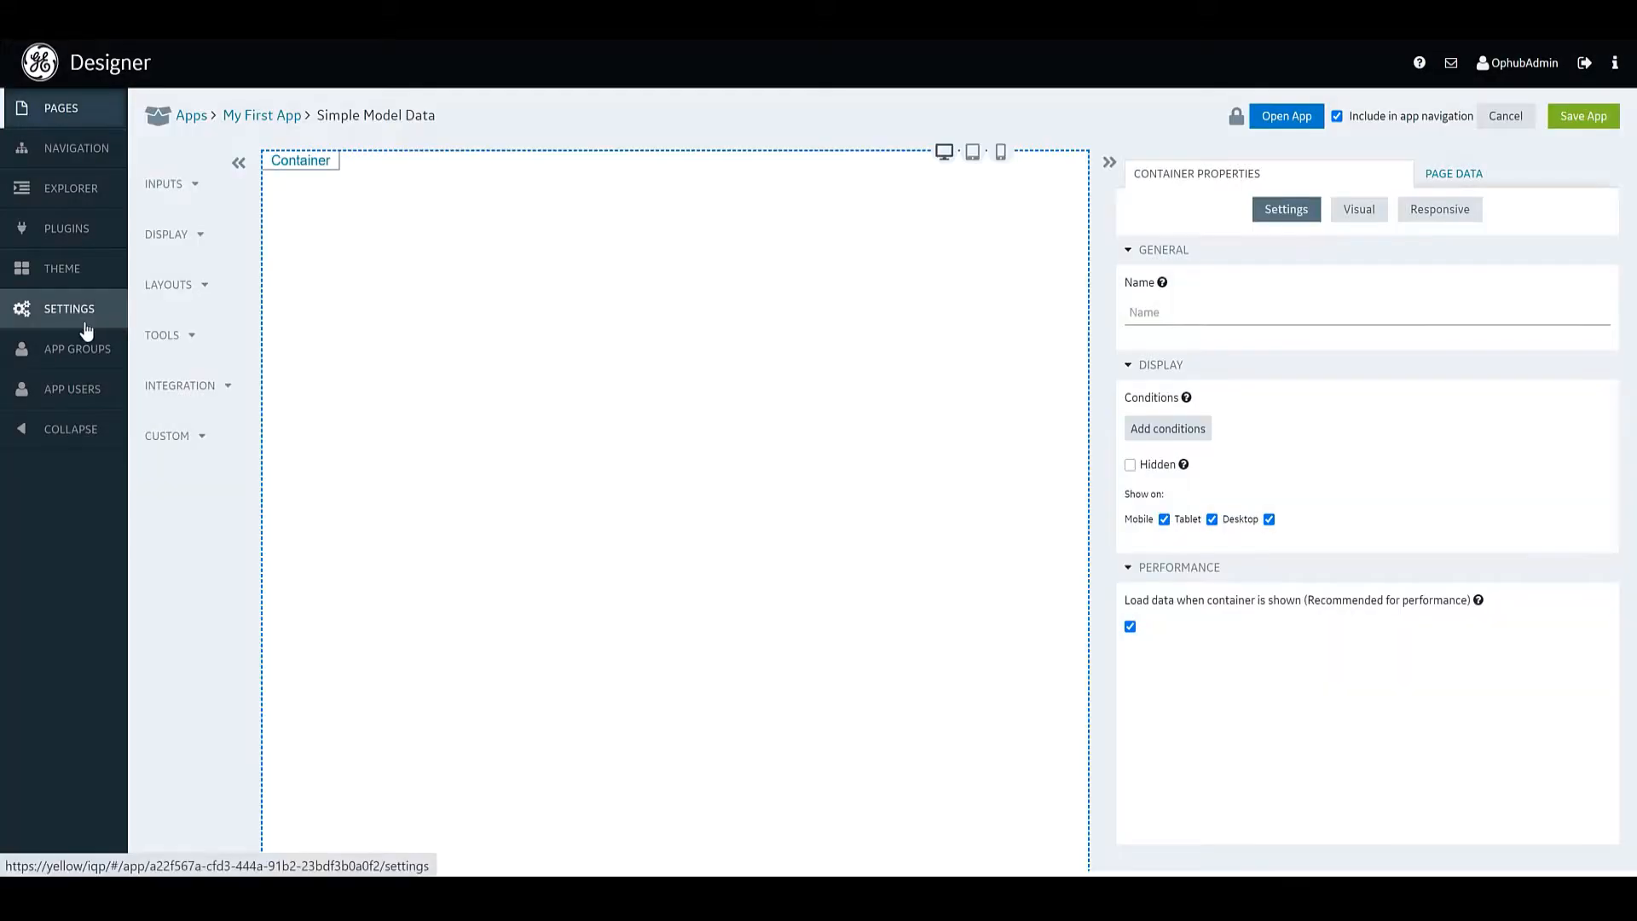
Add a Container with a Repeater inside it, and a Gauge inside the repeater.
click(184, 299)
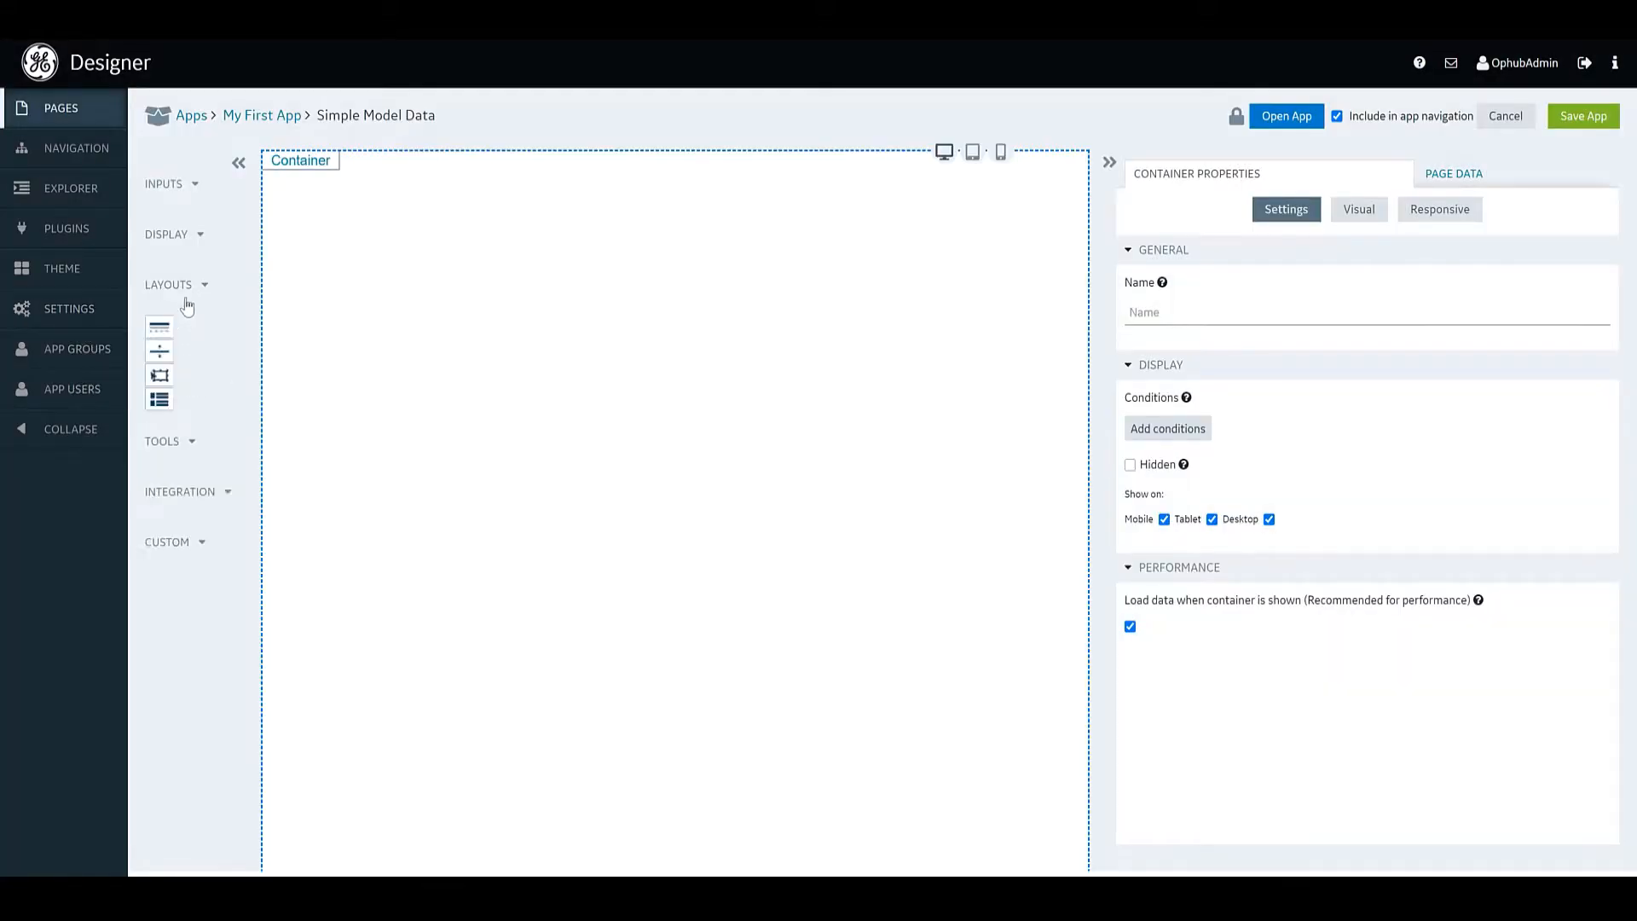
click(161, 378)
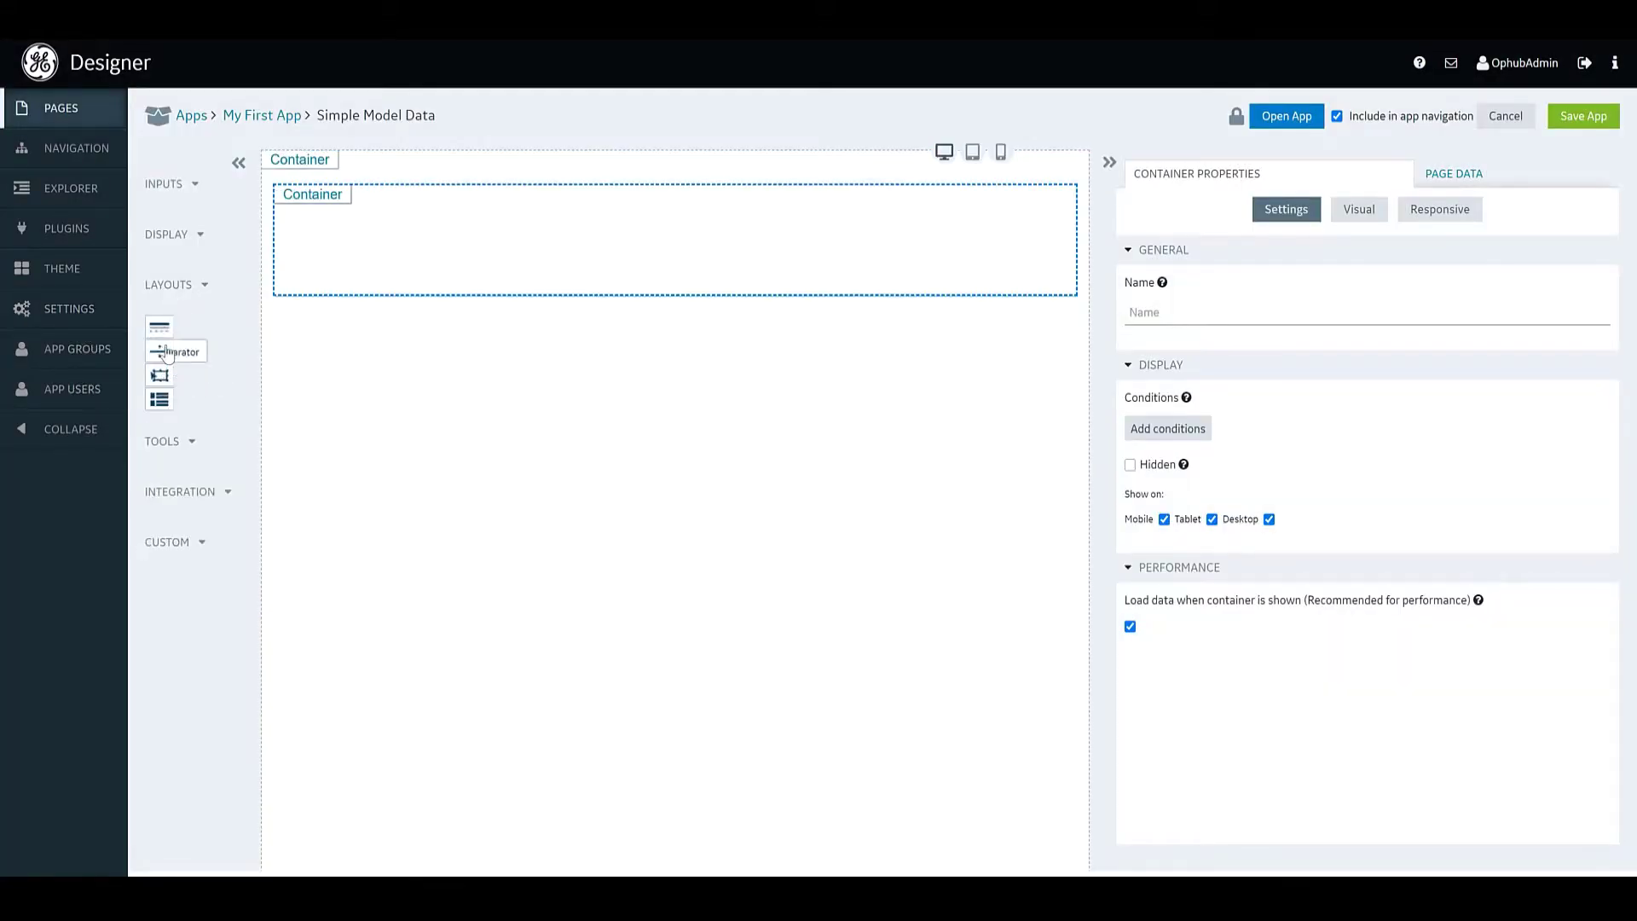
click(160, 400)
click(169, 231)
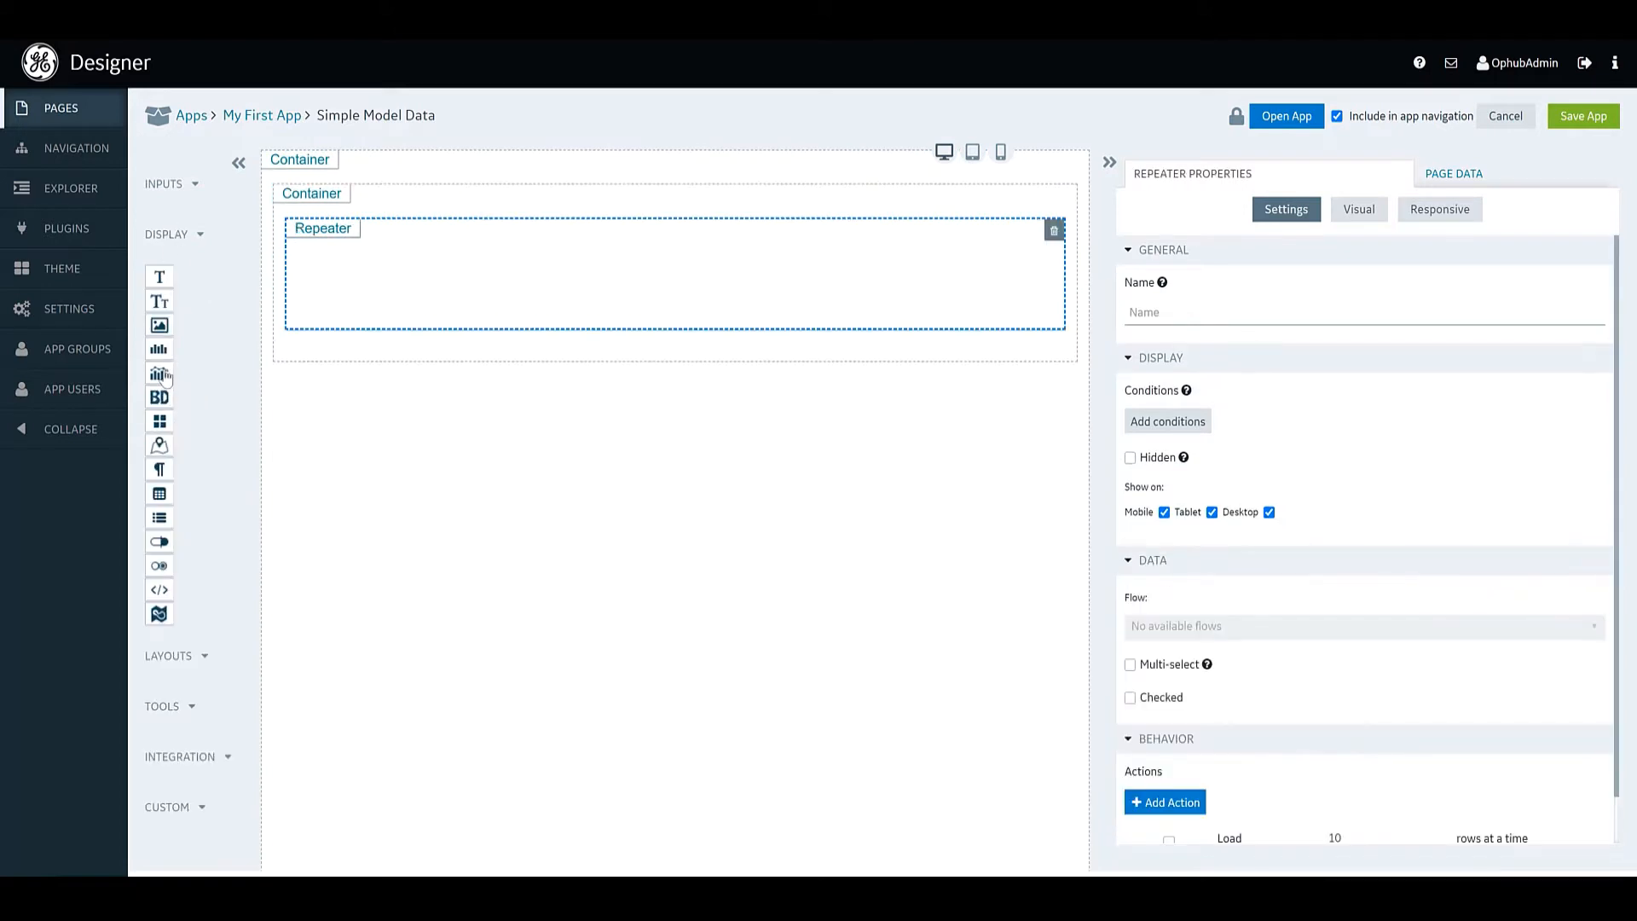
click(165, 542)
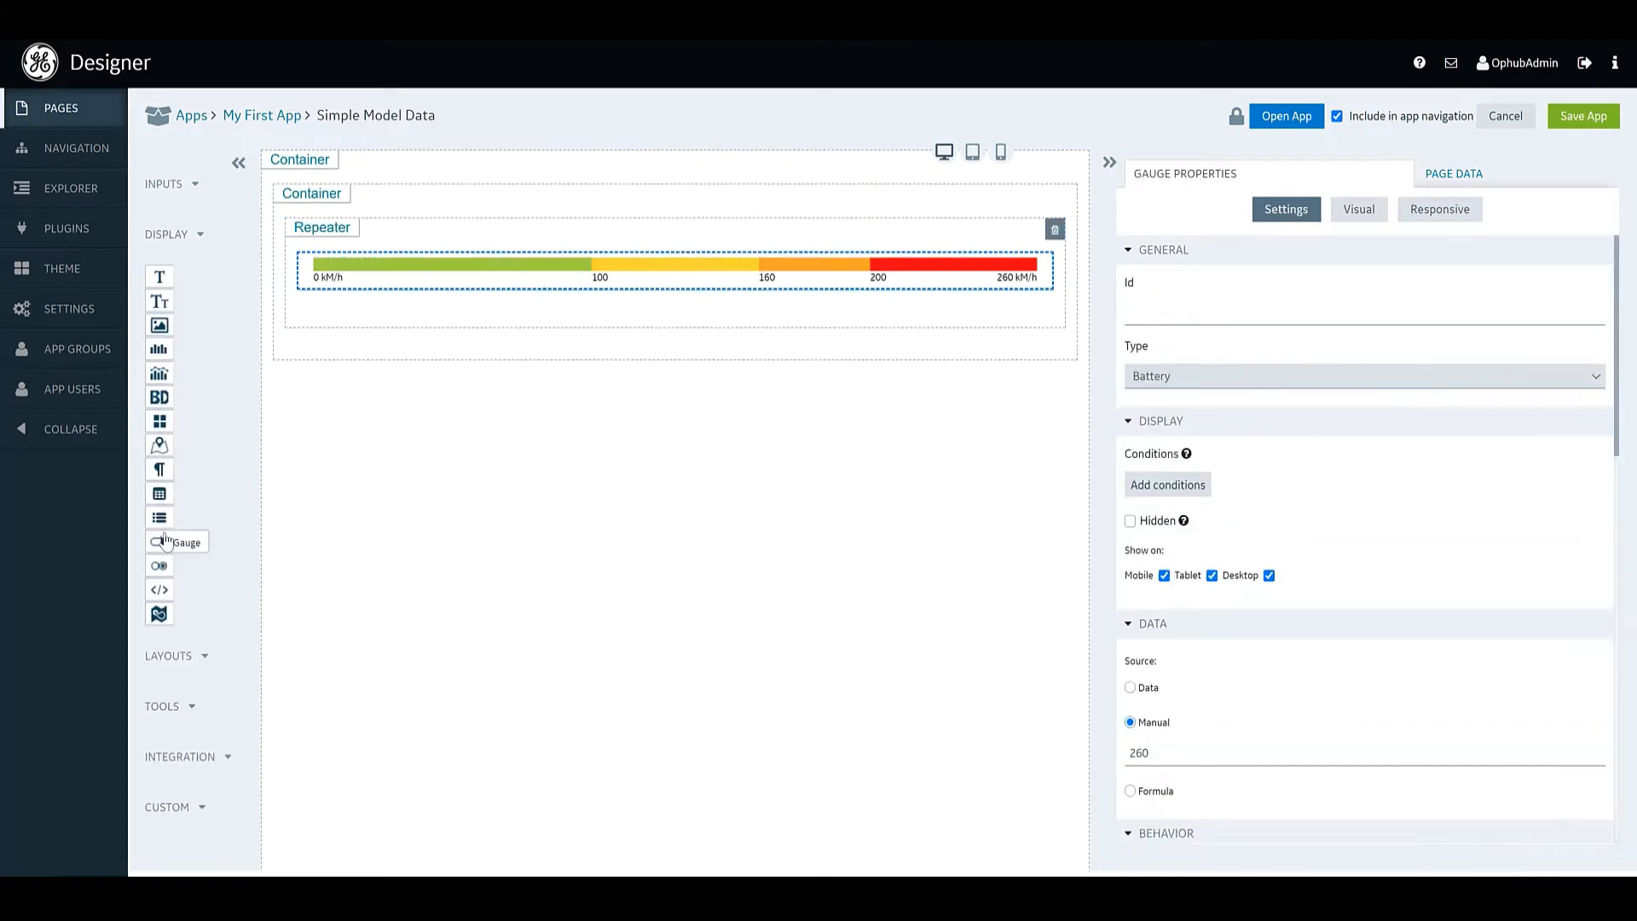
Make the gauge a Meter with the Arc Meter style.
click(1151, 378)
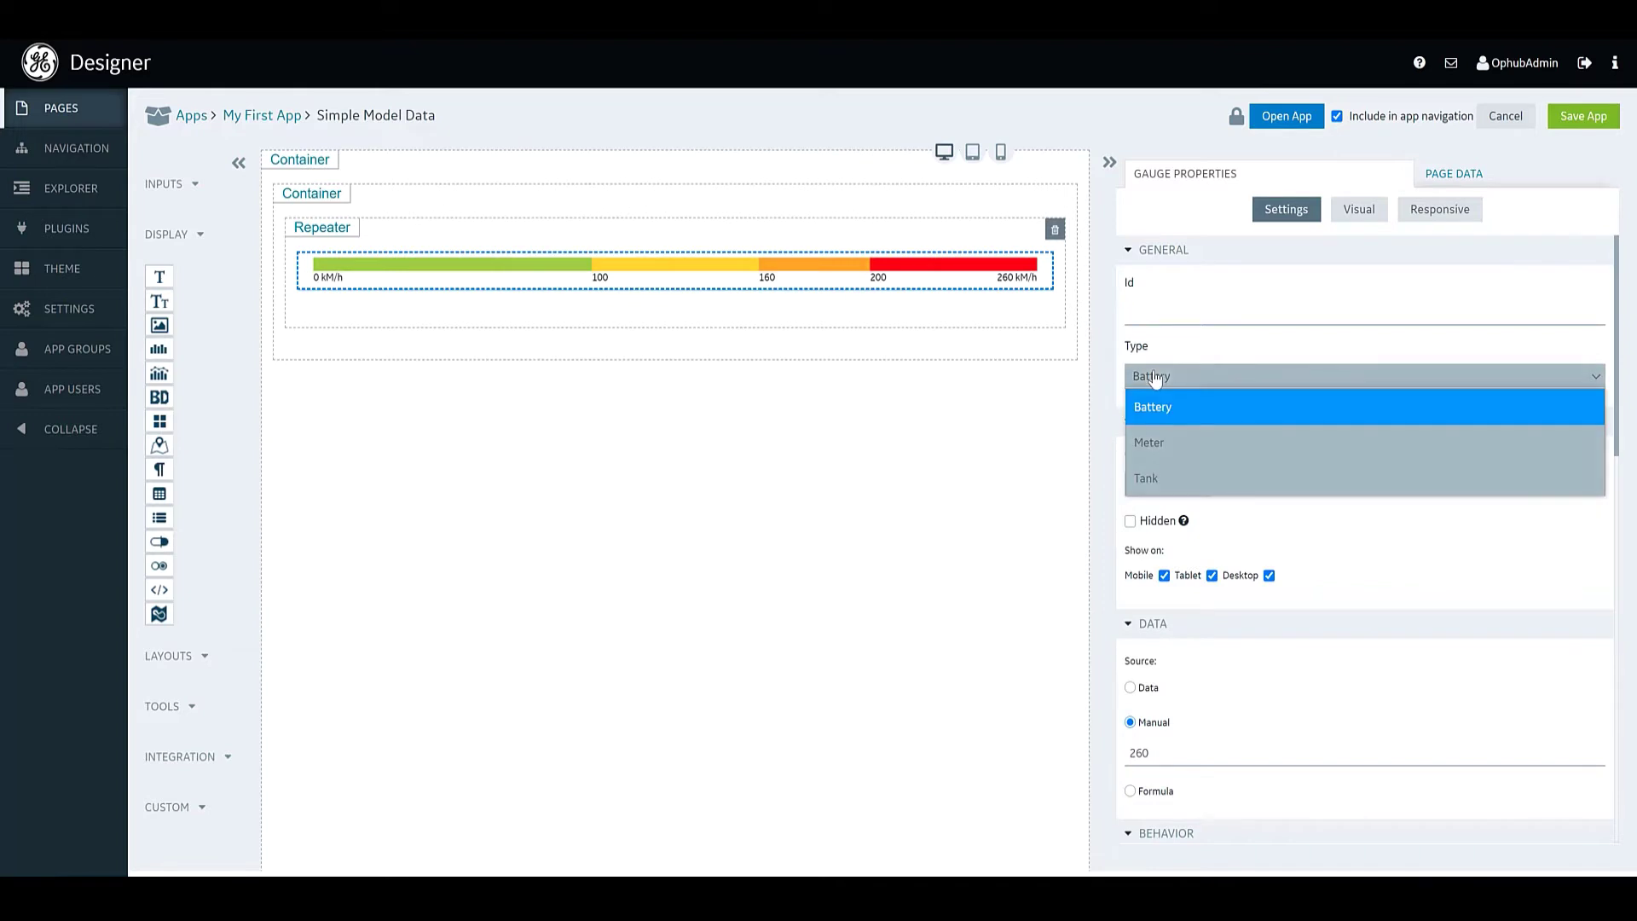
click(1163, 444)
click(1174, 440)
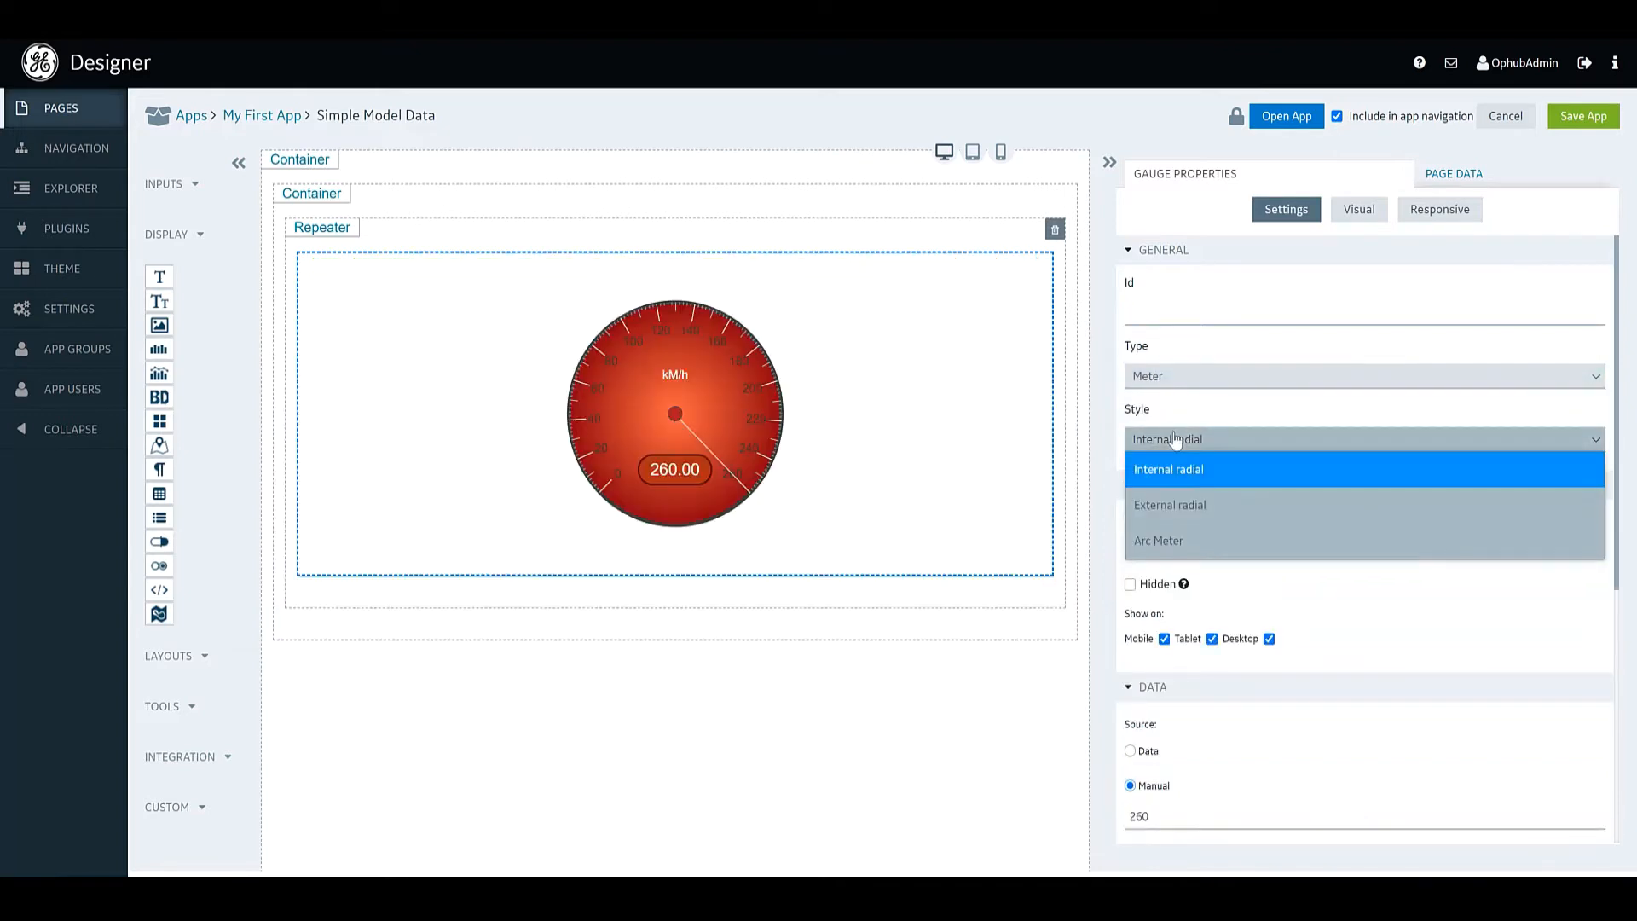
click(1174, 543)
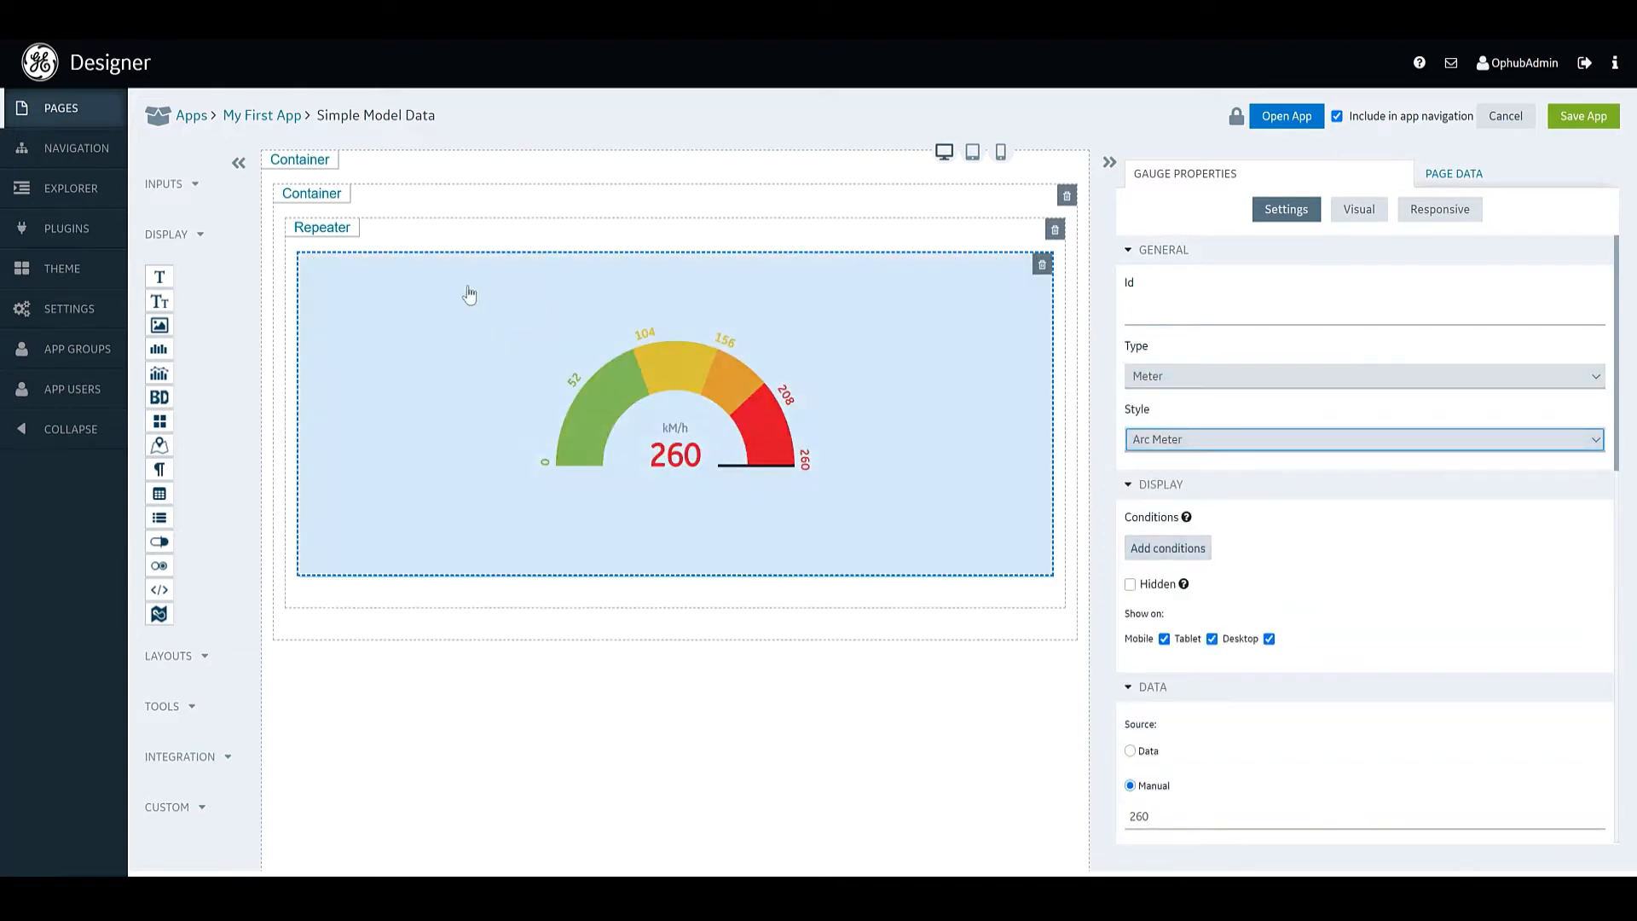
Add a Tag Browser data source using the Current query, browsing tags from Objects.
click(1453, 172)
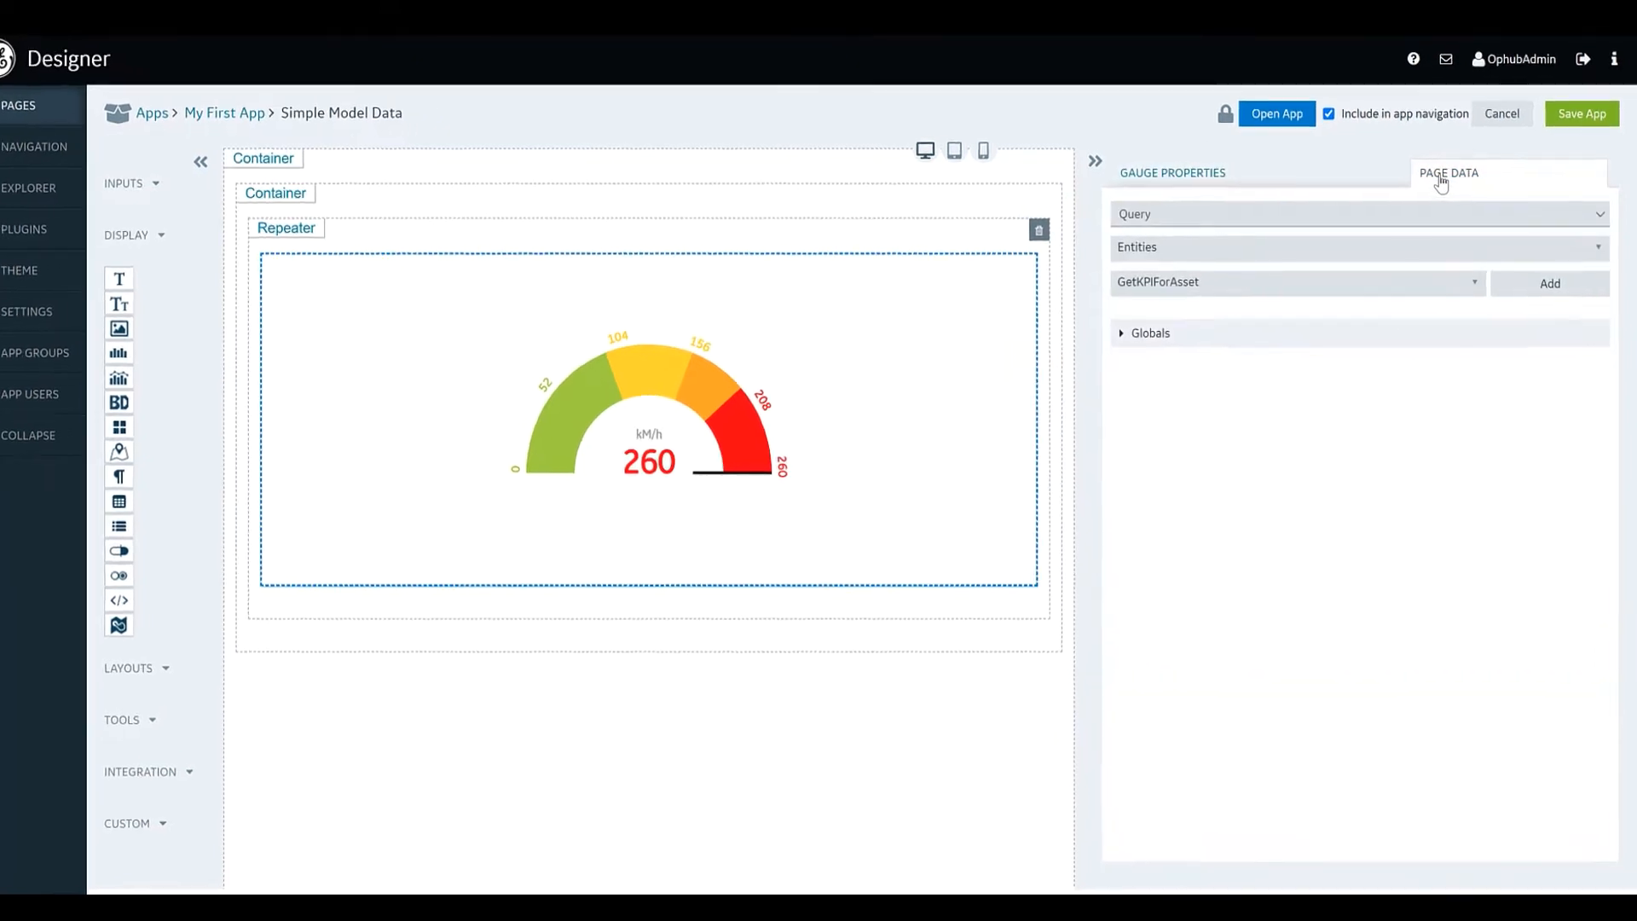
click(1256, 229)
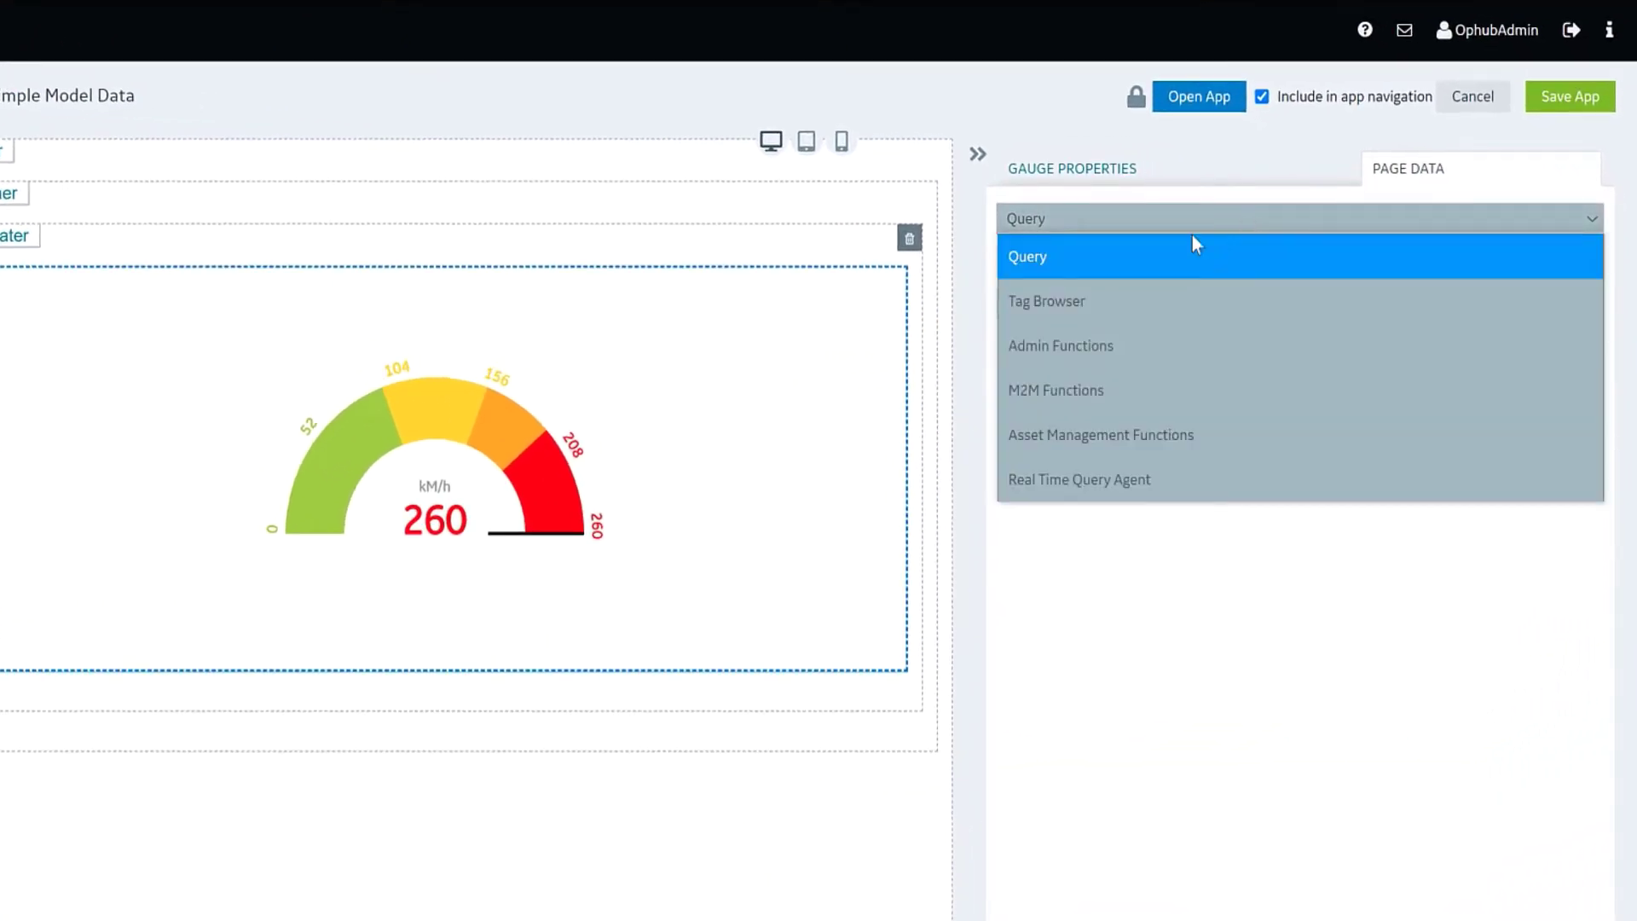
click(1129, 291)
click(1128, 293)
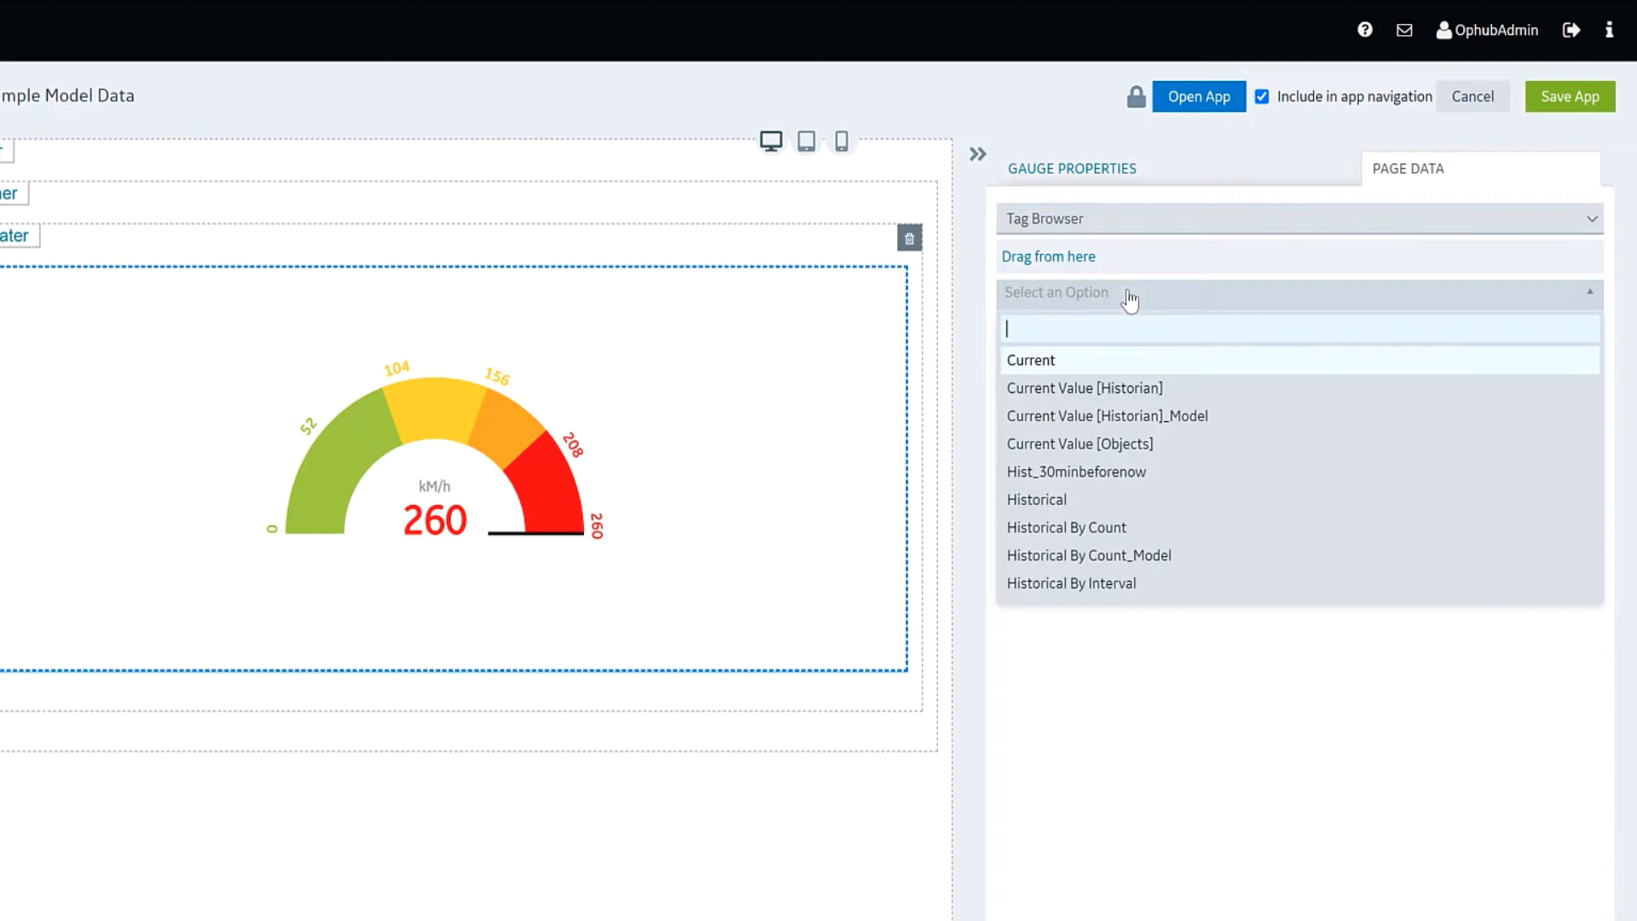
click(1051, 356)
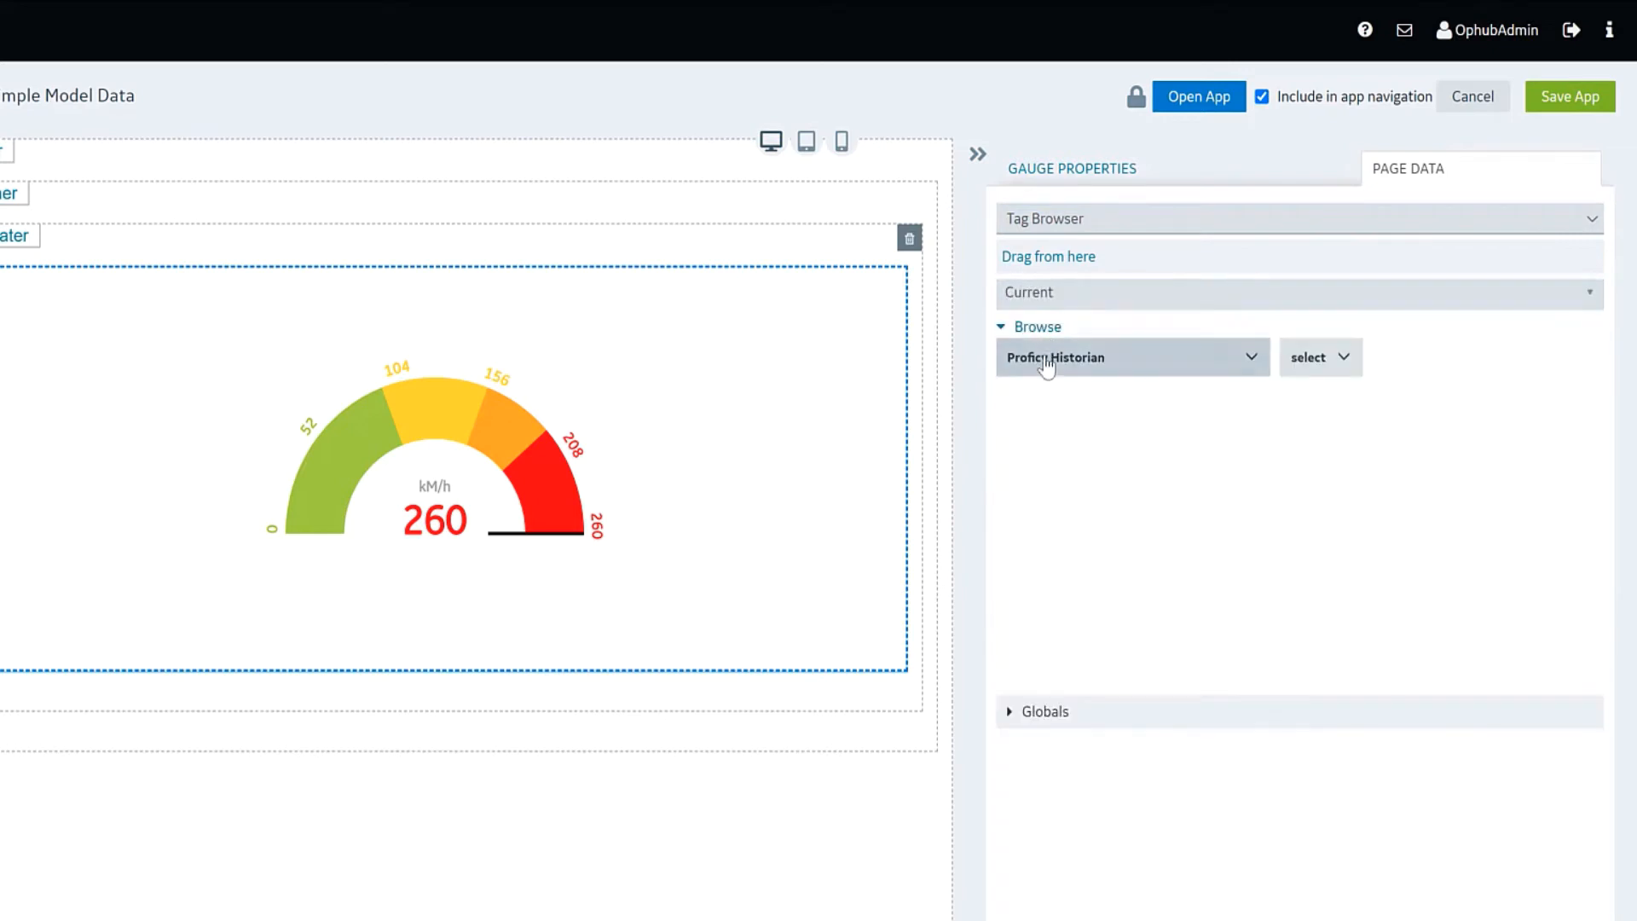
click(1048, 360)
click(1047, 394)
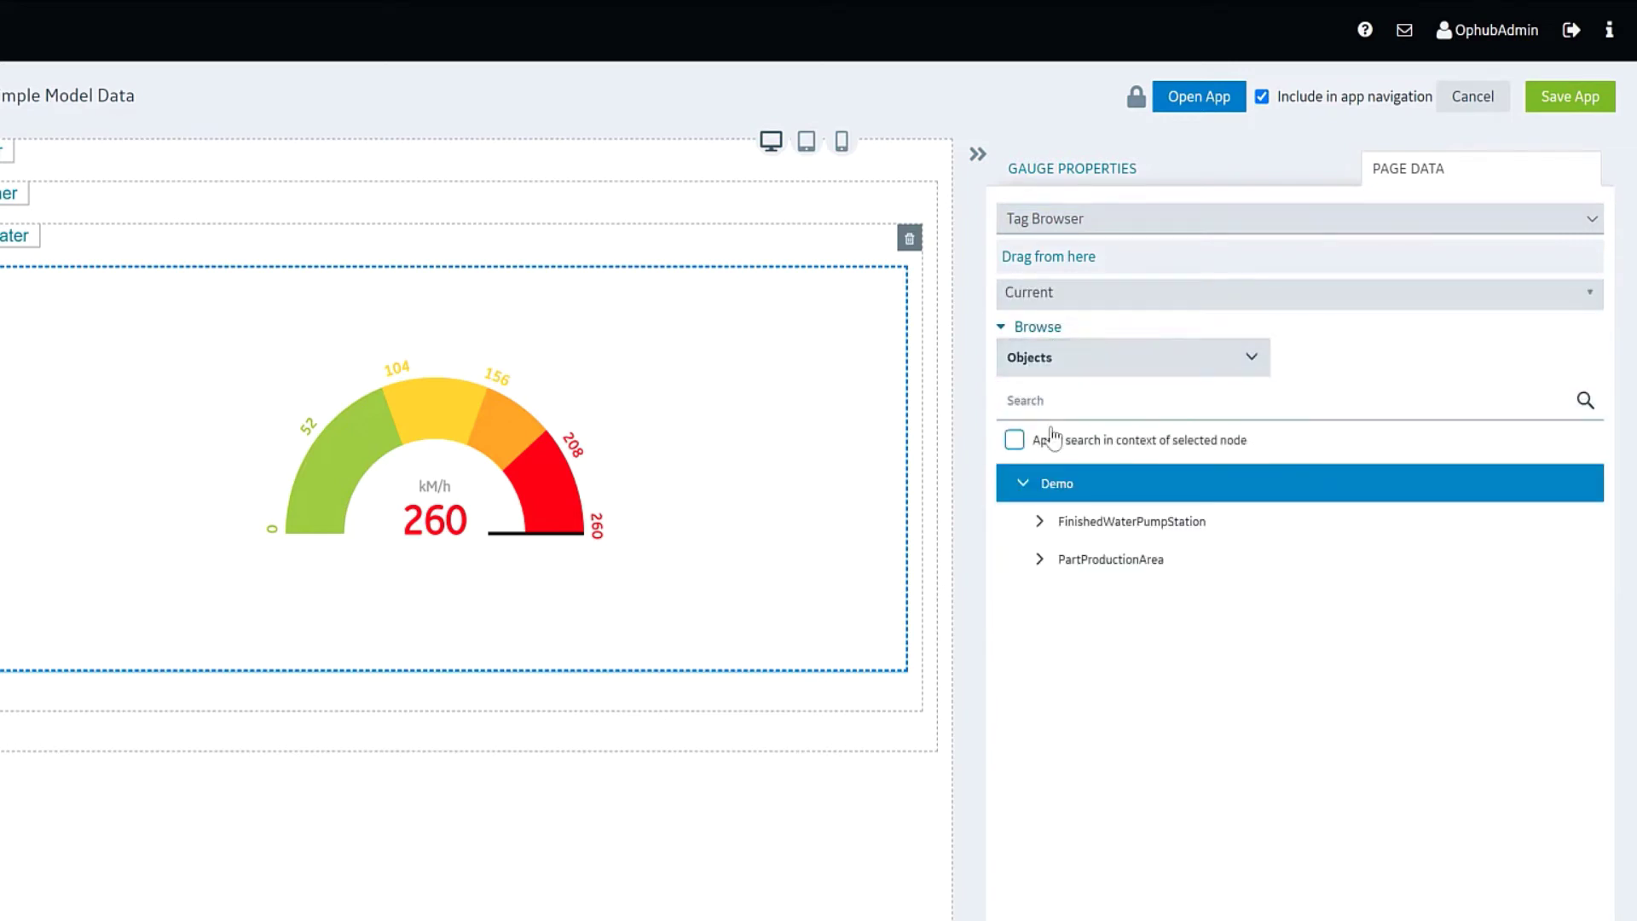
Select DisplacementPump1A's Flow and Pressure tags under FinishedWaterPumpStation and bind them to the gauge.
click(1066, 523)
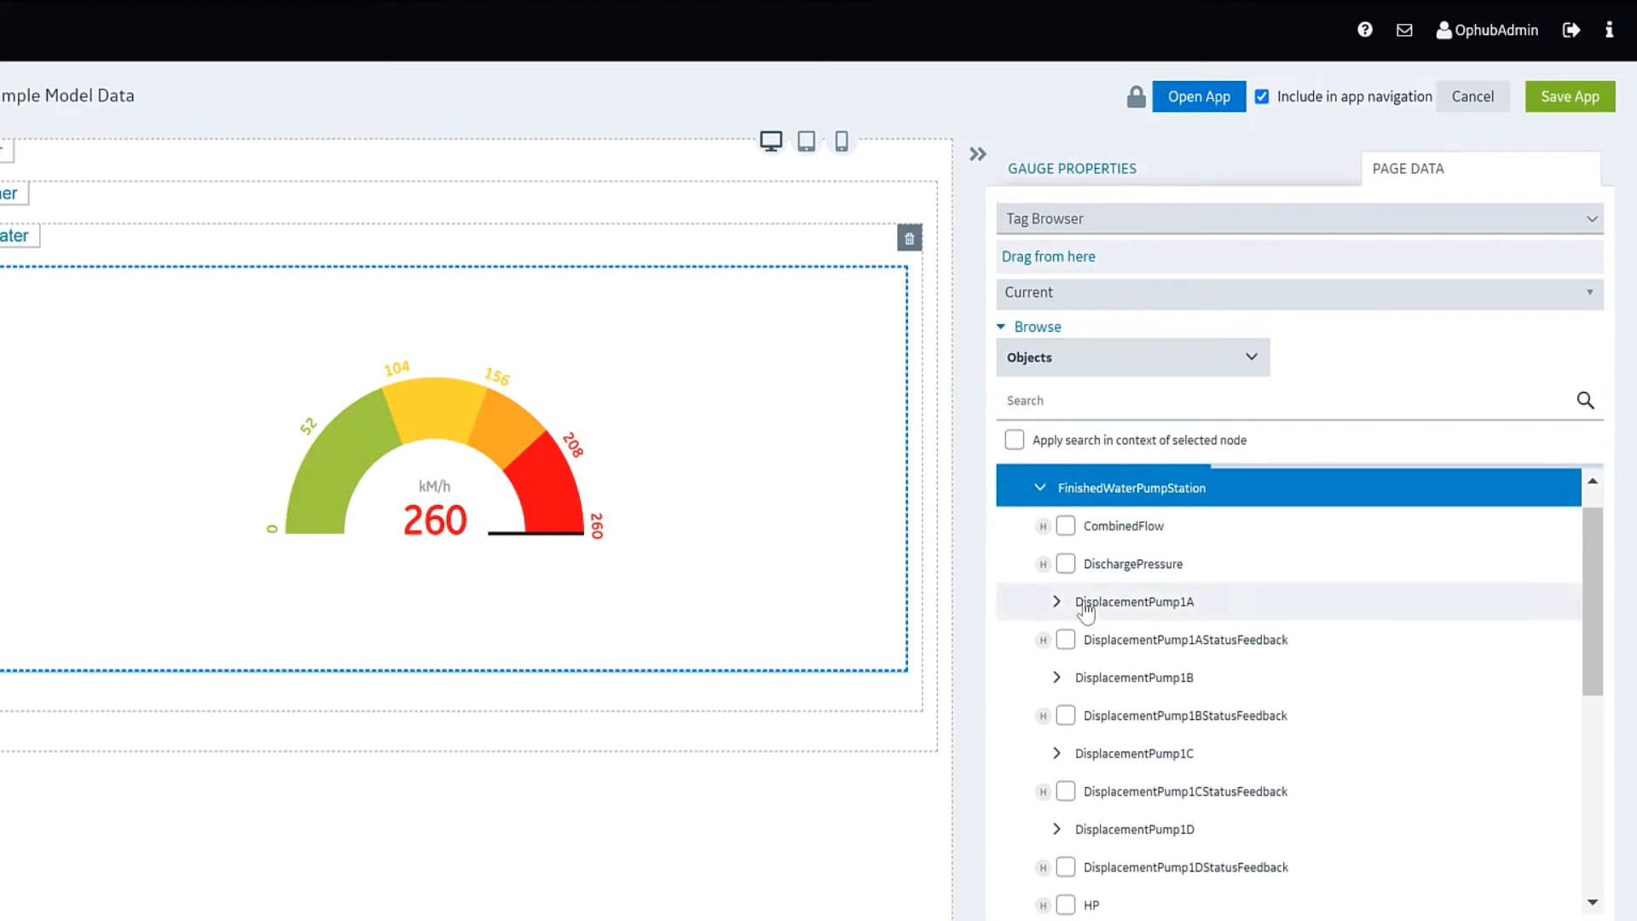
click(1084, 607)
click(1113, 563)
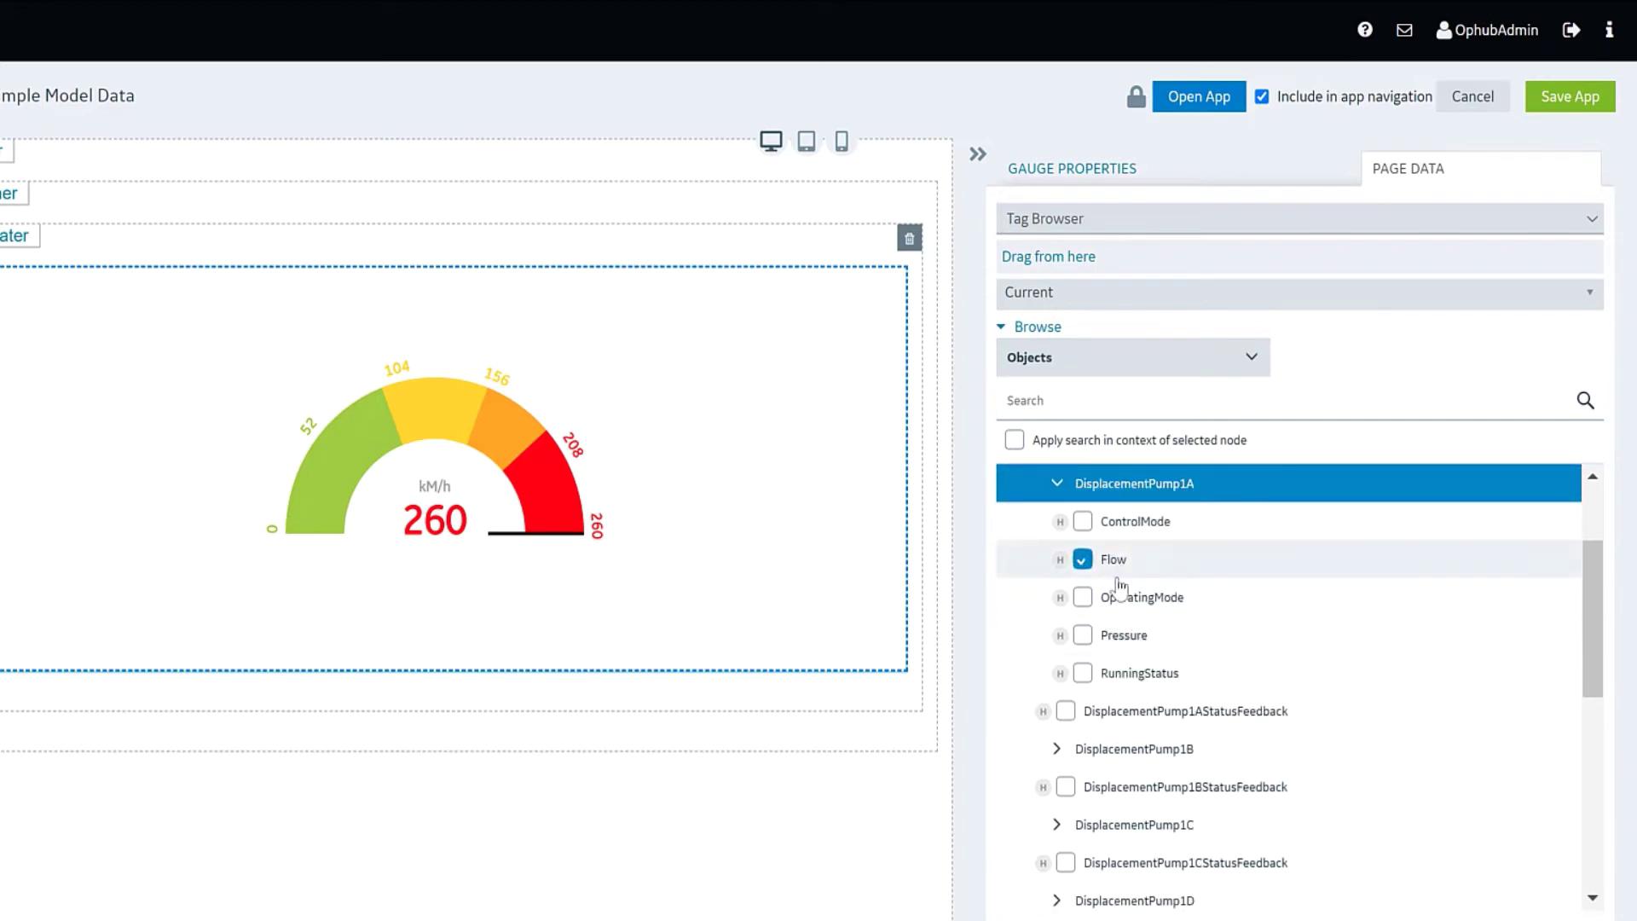
click(1122, 640)
drag(1131, 260, 782, 443)
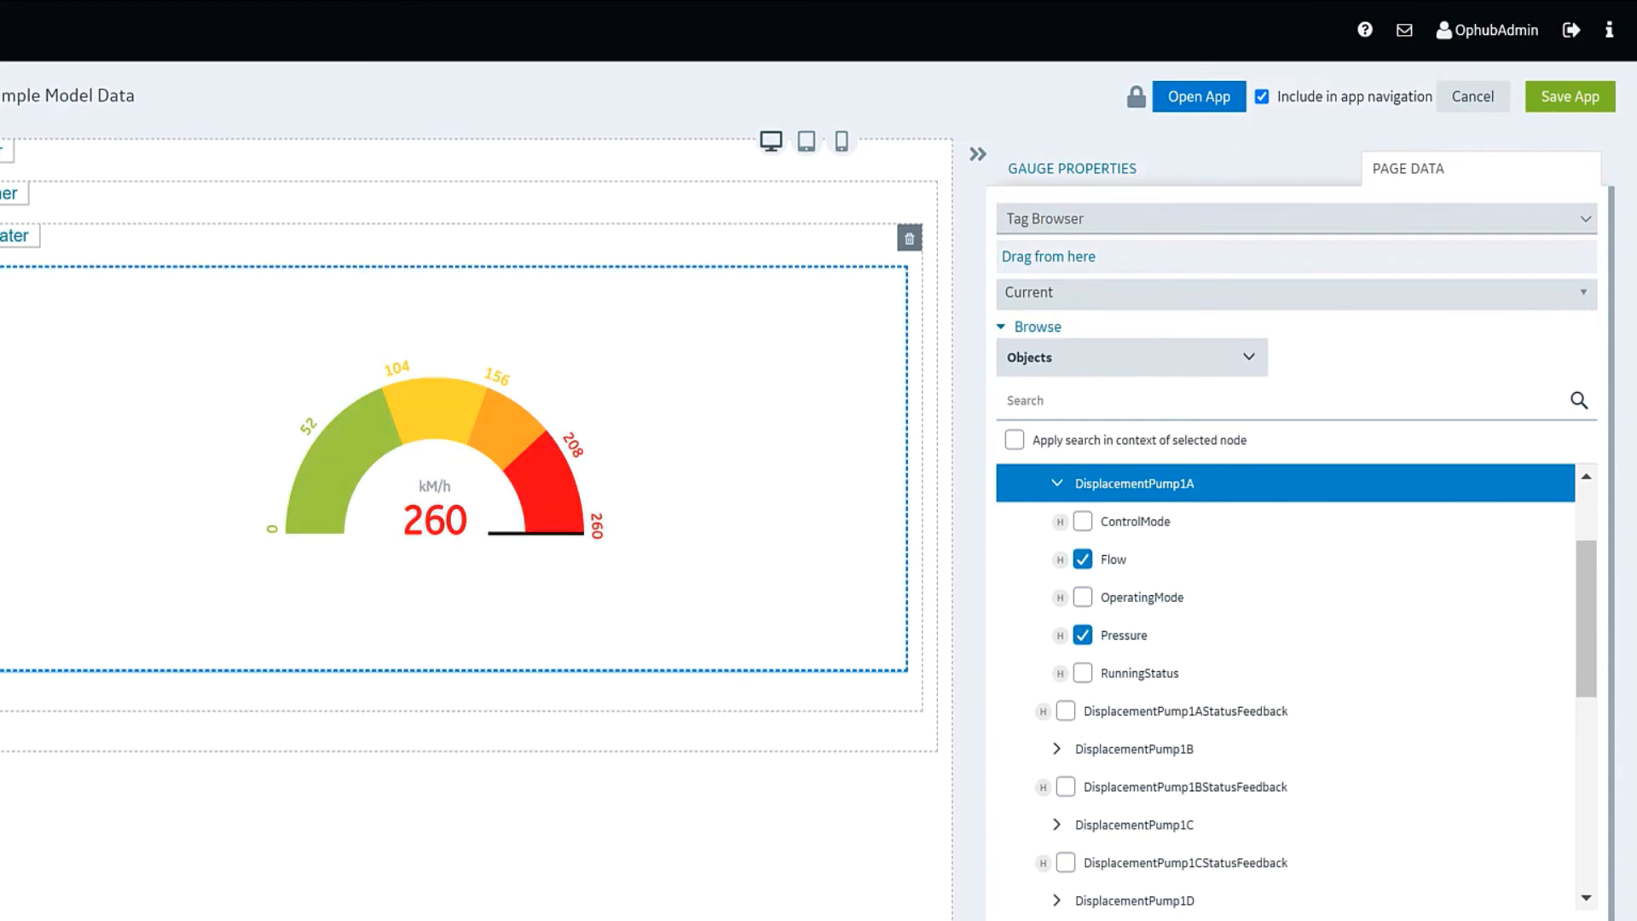
Save the app to store the new page and its gauge.
click(1566, 103)
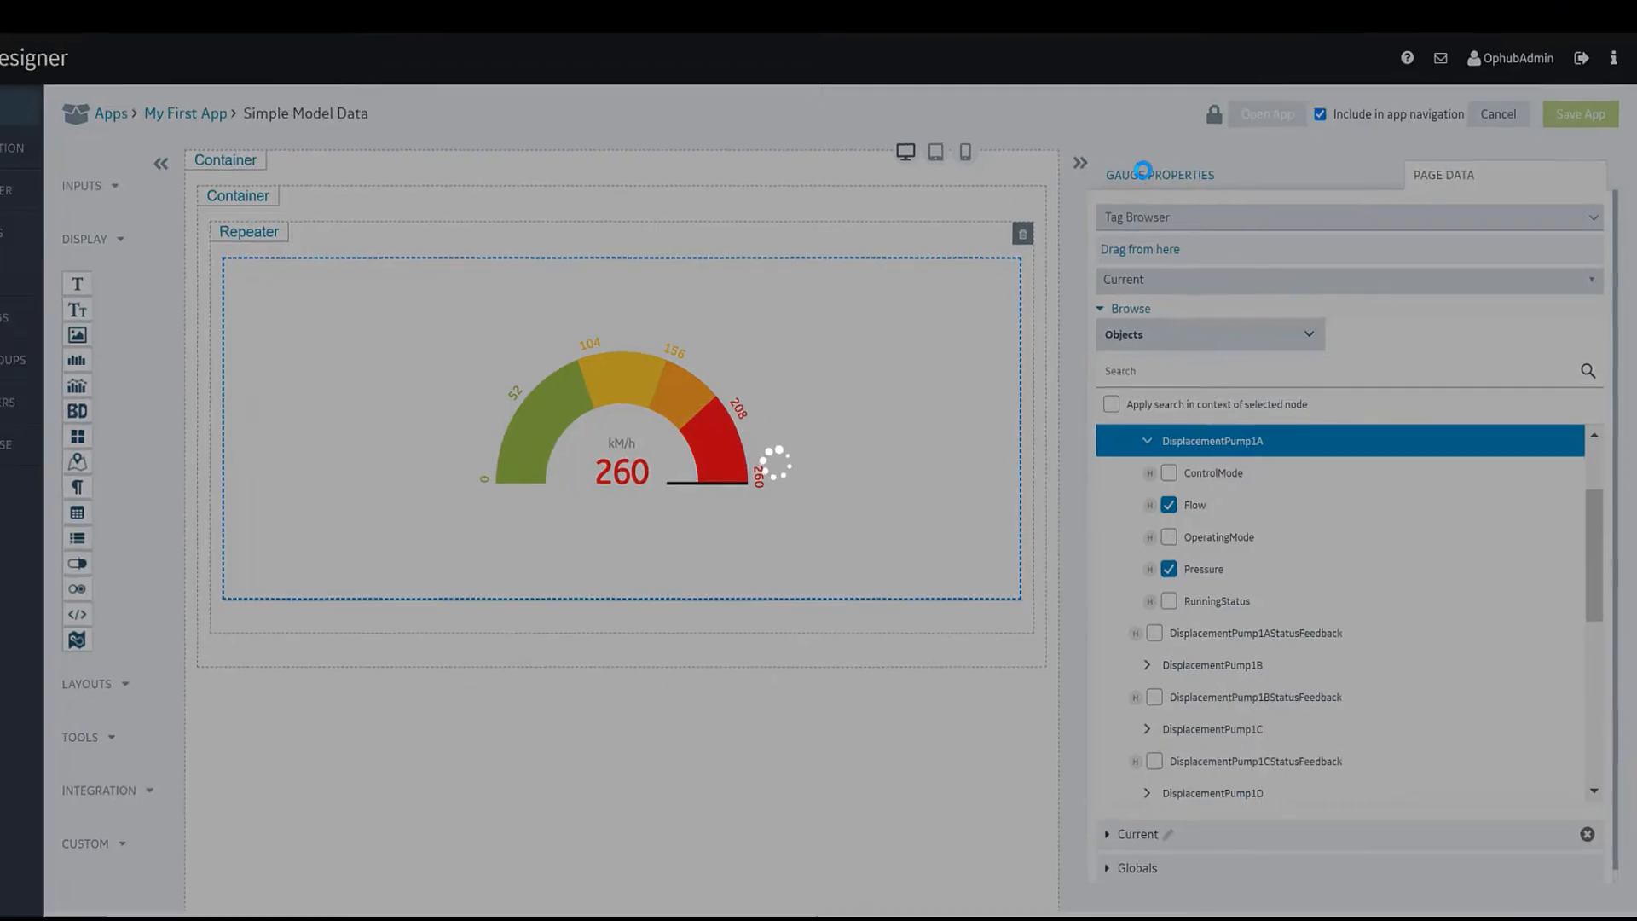